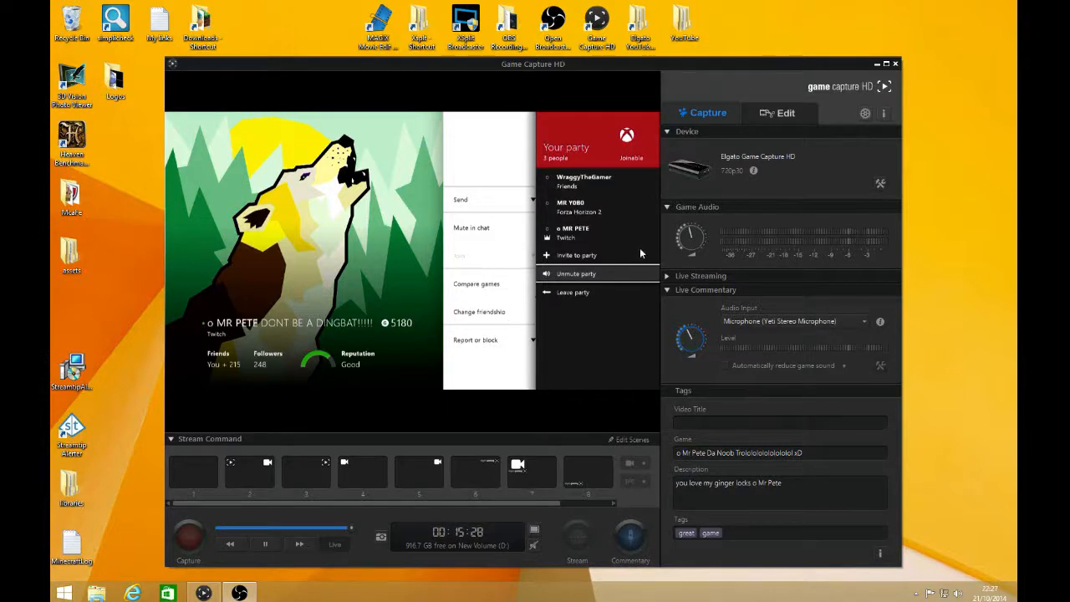
# - Examine the drives available for the capture library location in the preferences, and cancel out of the dialogs
pyautogui.click(880, 183)
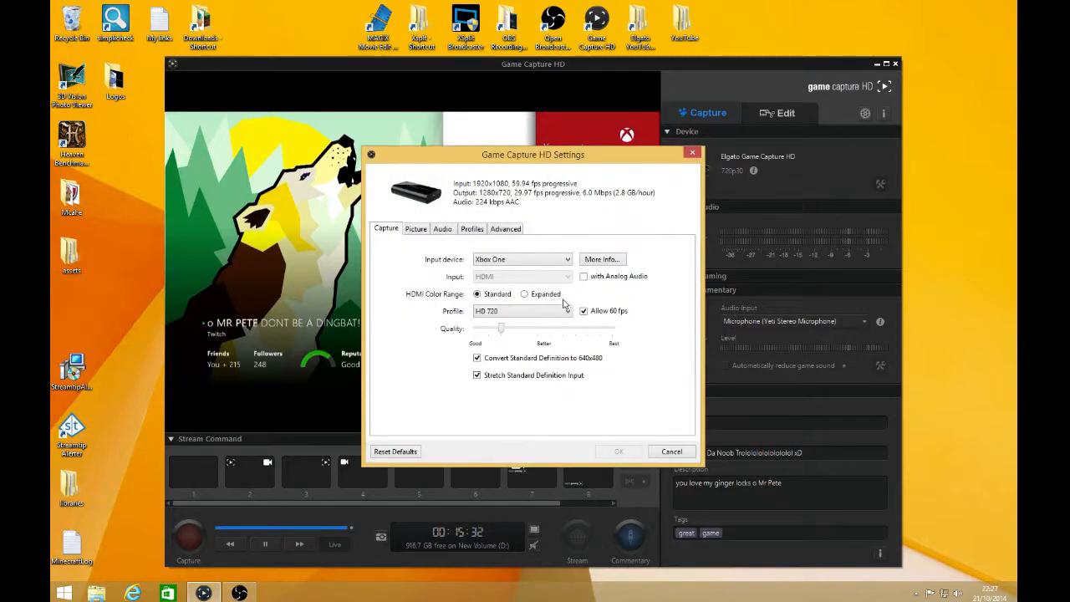
pyautogui.click(692, 155)
pyautogui.click(859, 112)
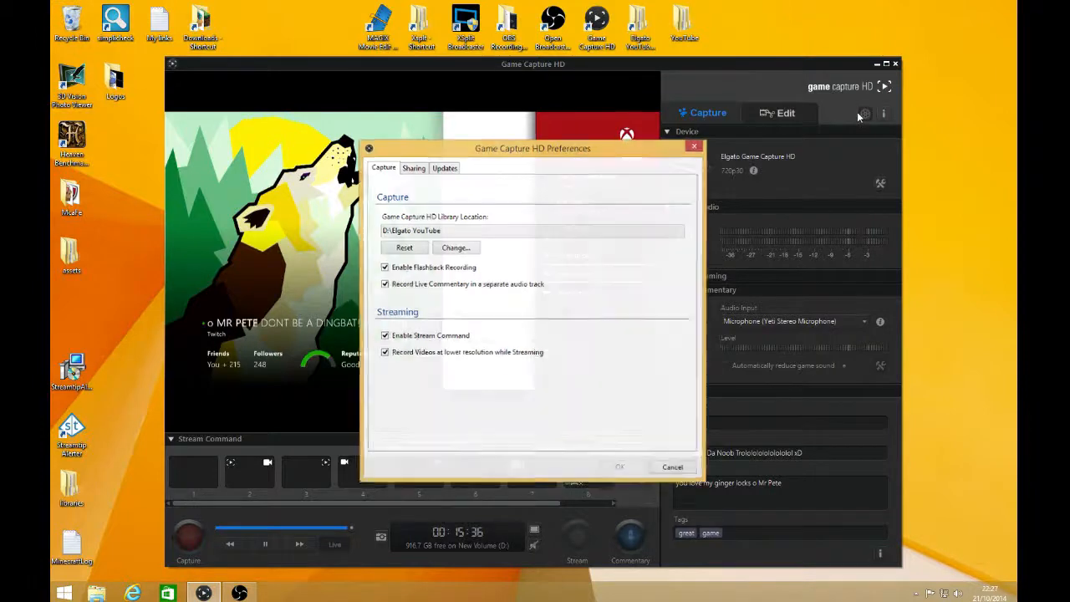
pyautogui.click(454, 248)
pyautogui.click(212, 213)
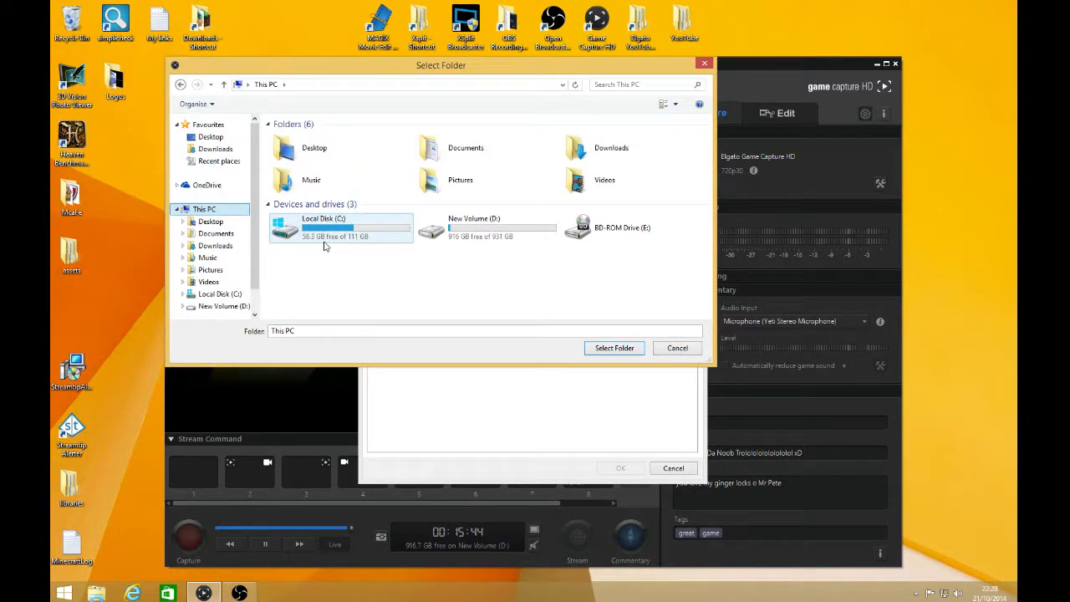
pyautogui.click(325, 245)
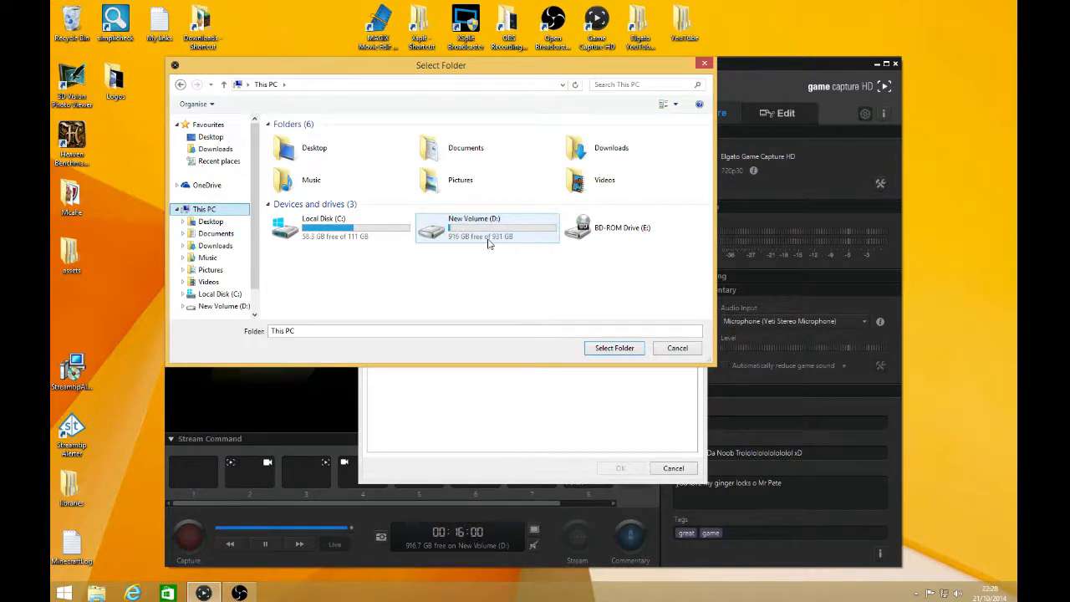
pyautogui.click(676, 348)
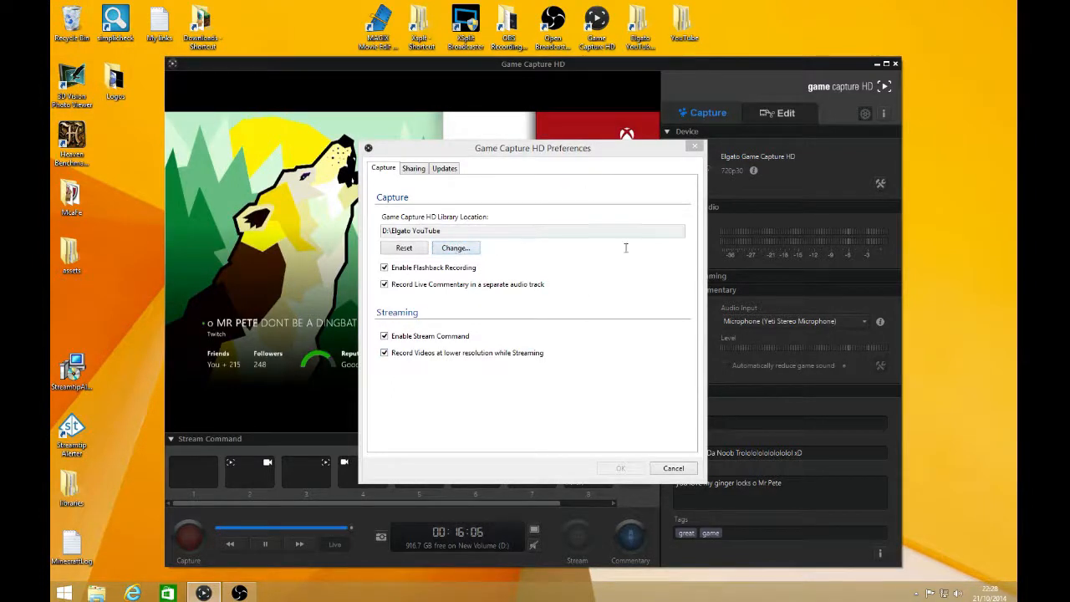
pyautogui.click(673, 469)
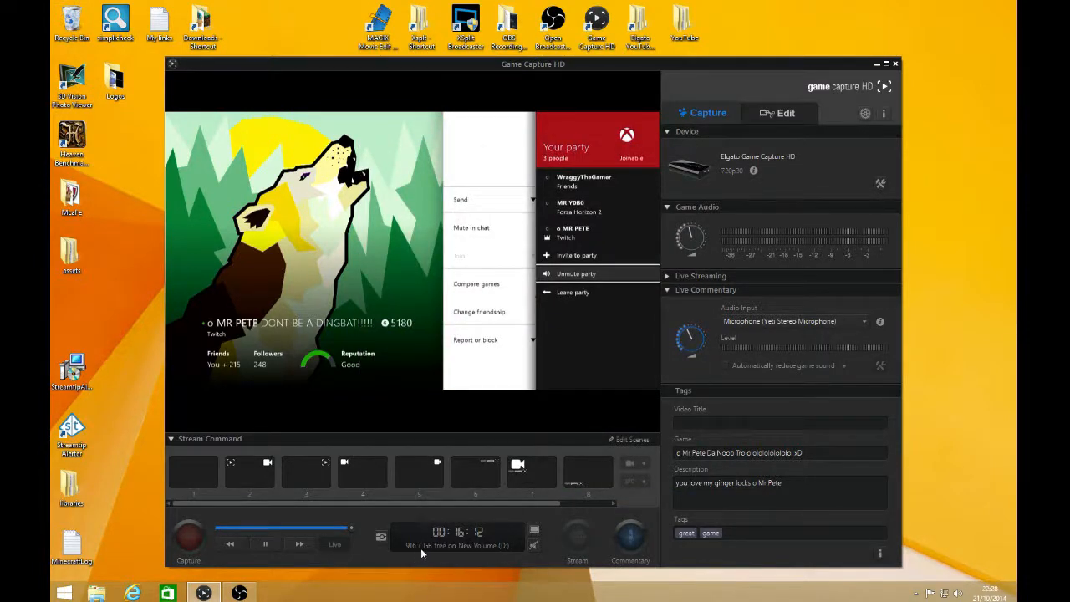
# - Review the capture profile choices in the device settings, choose HD 720, and cancel the dialog
pyautogui.press('ctrl')
pyautogui.click(411, 552)
pyautogui.click(879, 184)
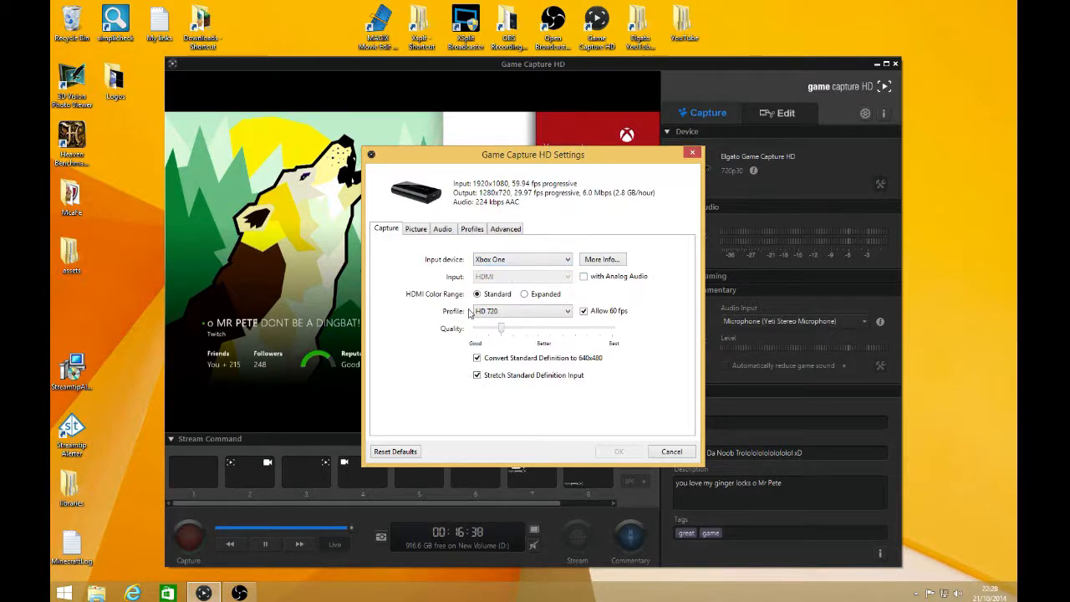
pyautogui.click(507, 312)
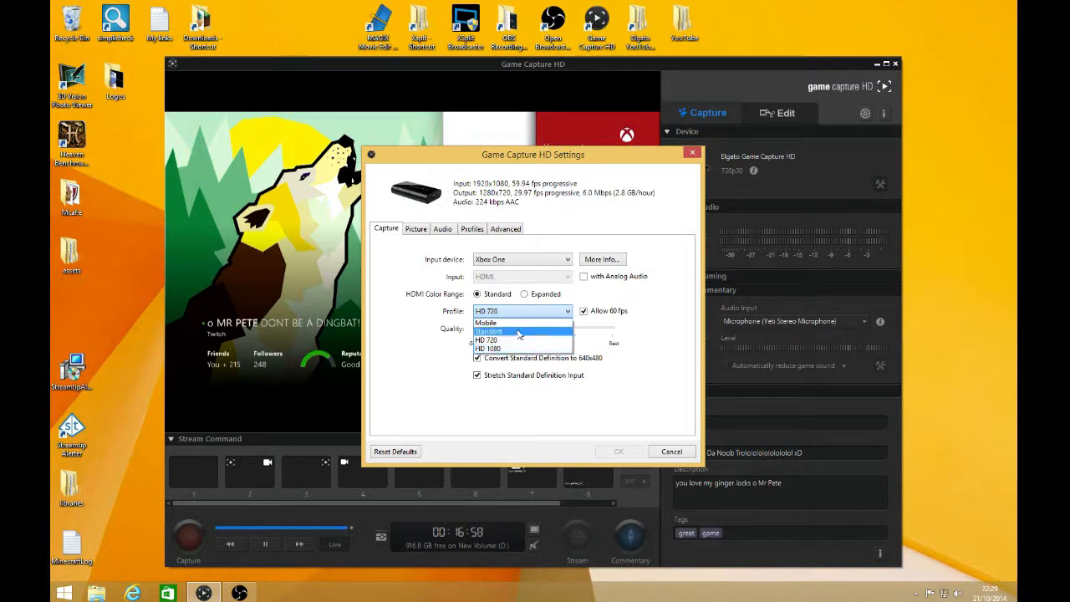
pyautogui.click(518, 341)
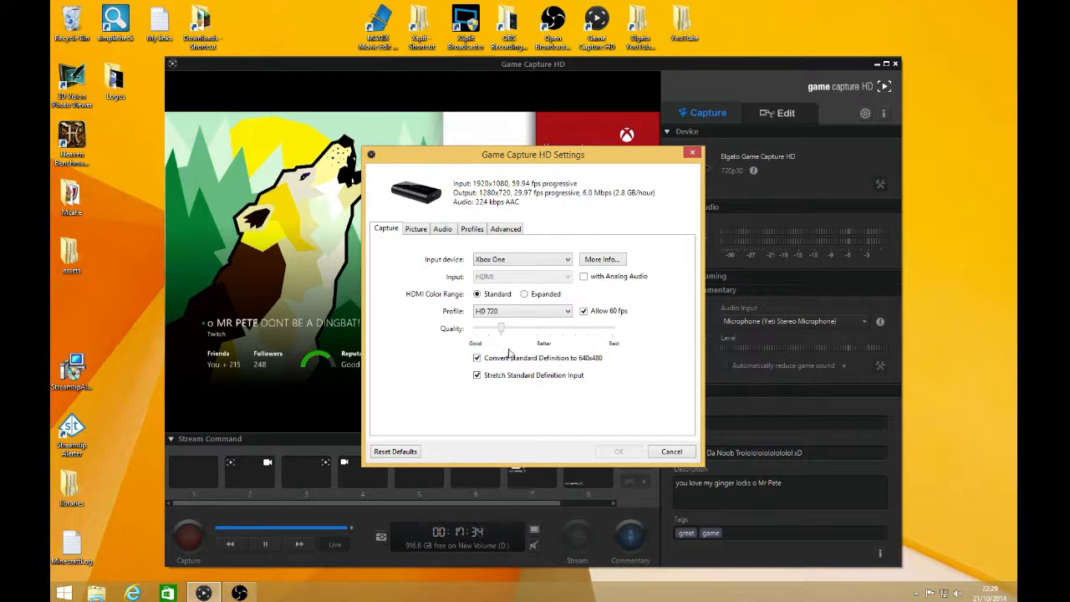
pyautogui.moveTo(508, 353)
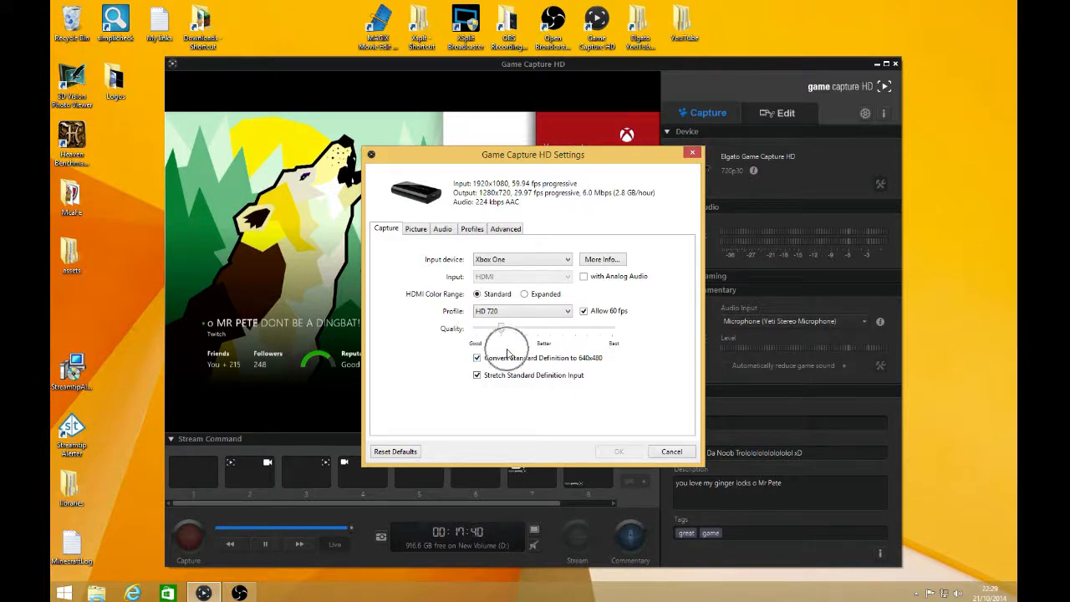
pyautogui.press('ctrl')
pyautogui.click(667, 453)
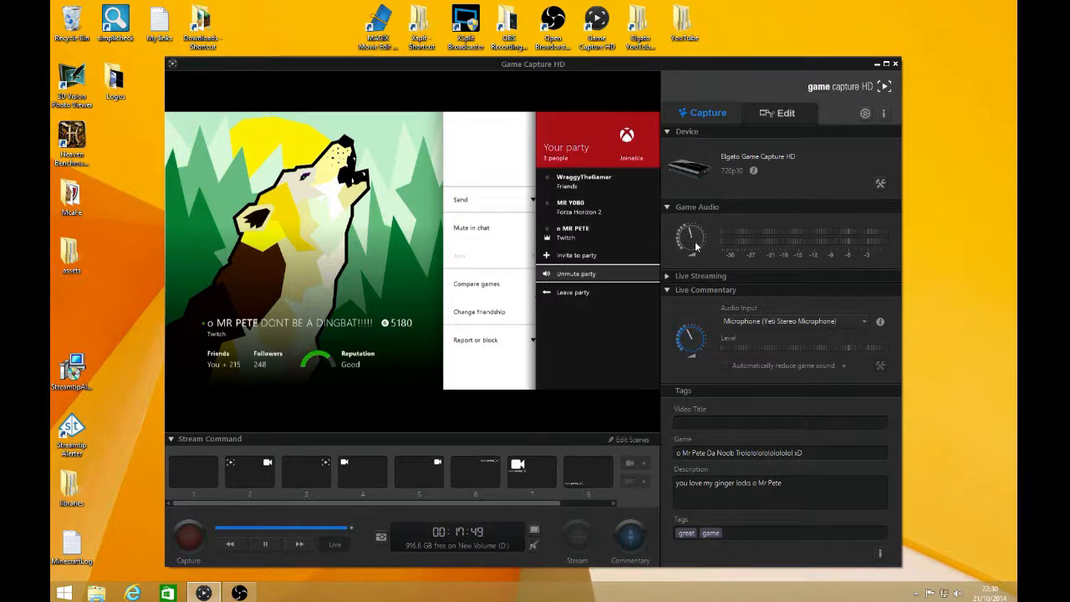
# - Choose Microphone (Yeti Stereo Microphone) as the audio input for live commentary
pyautogui.moveTo(693, 243)
pyautogui.press('ctrl')
pyautogui.click(764, 321)
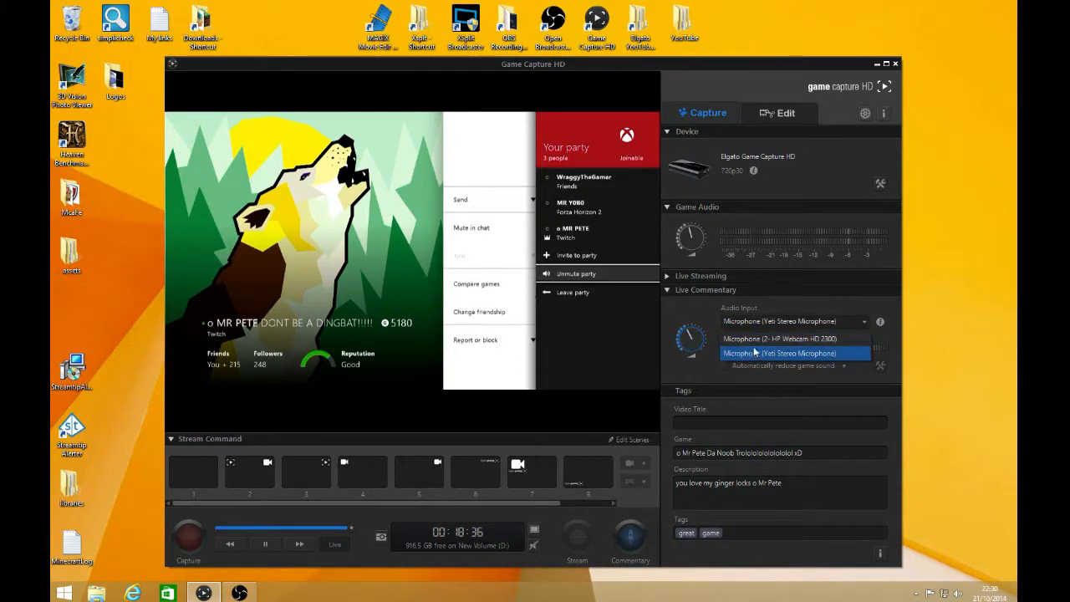
pyautogui.click(744, 355)
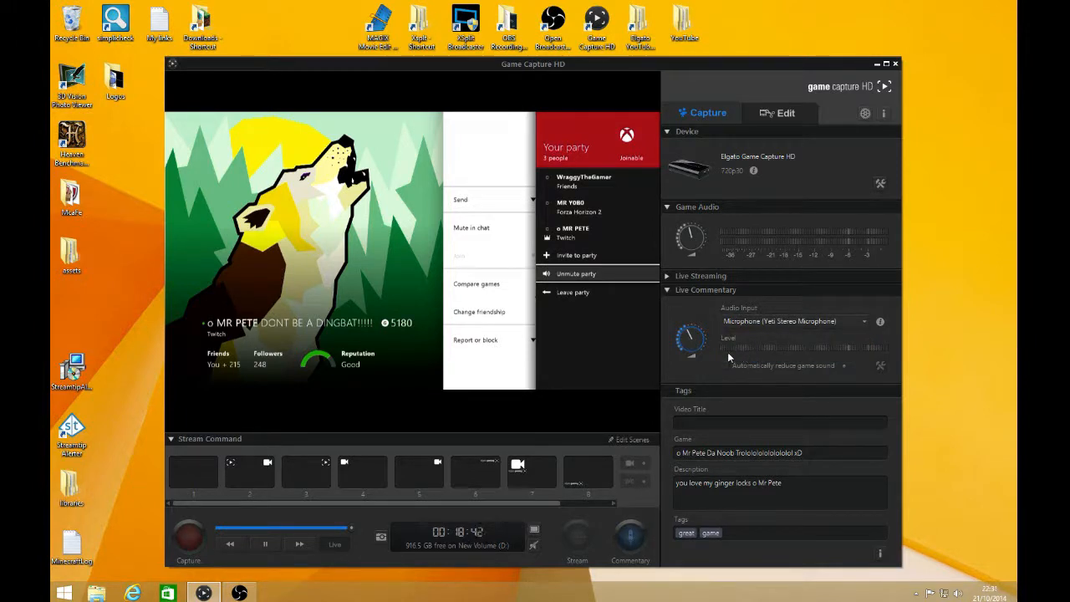
# - Try live commentary with automatic game sound reduction enabled, and switch both off again
pyautogui.moveTo(697, 345)
pyautogui.click(724, 365)
pyautogui.click(724, 365)
pyautogui.click(629, 536)
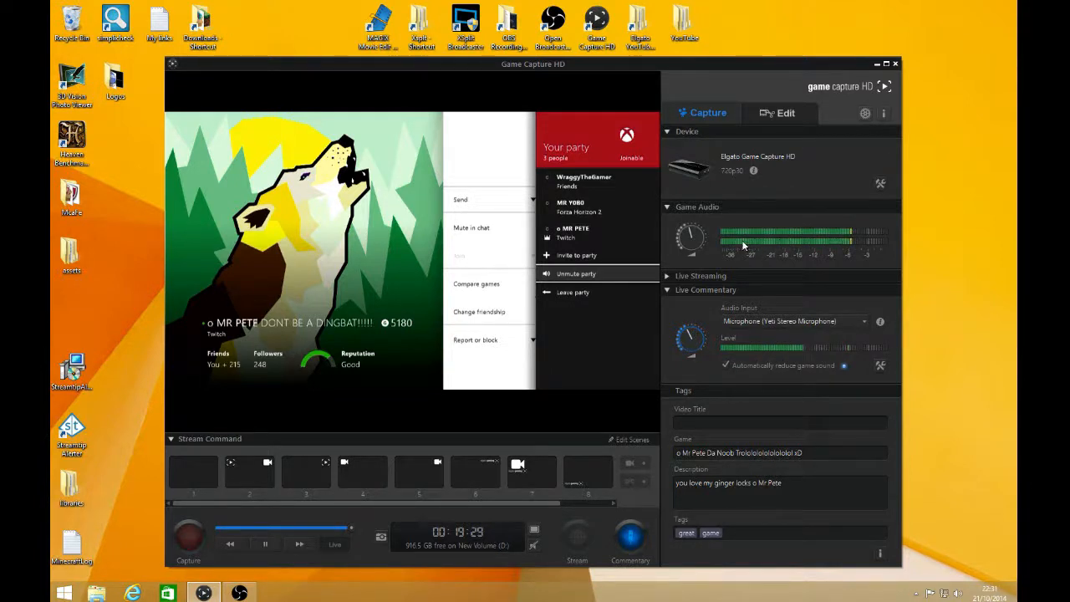
pyautogui.click(724, 365)
pyautogui.click(630, 536)
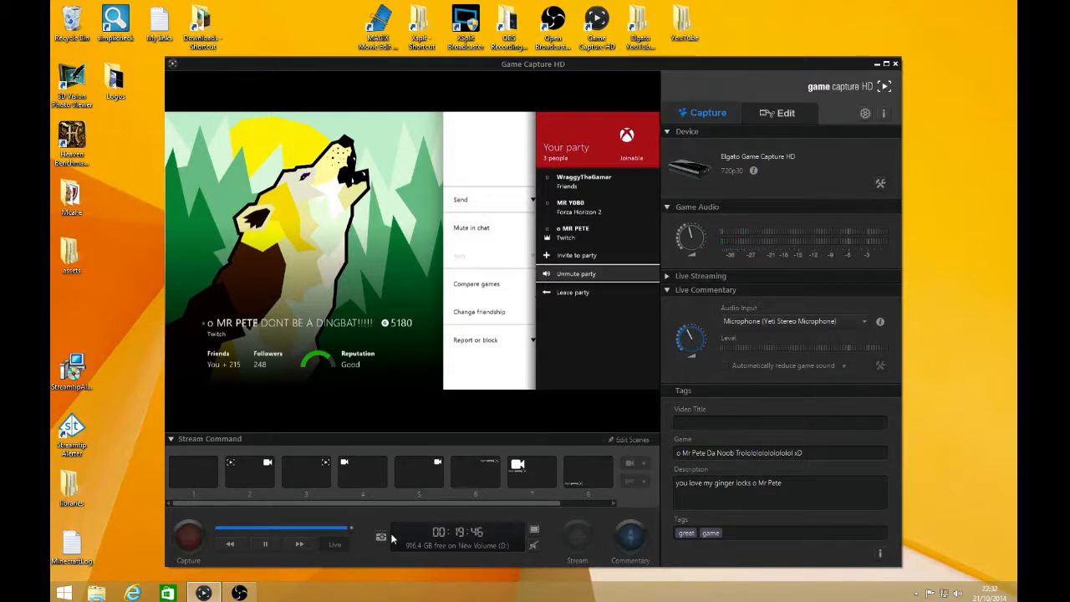
# - Scrub back through the flashback recording to earlier moments and return to the live position
pyautogui.moveTo(345, 535); pyautogui.dragTo(279, 536)
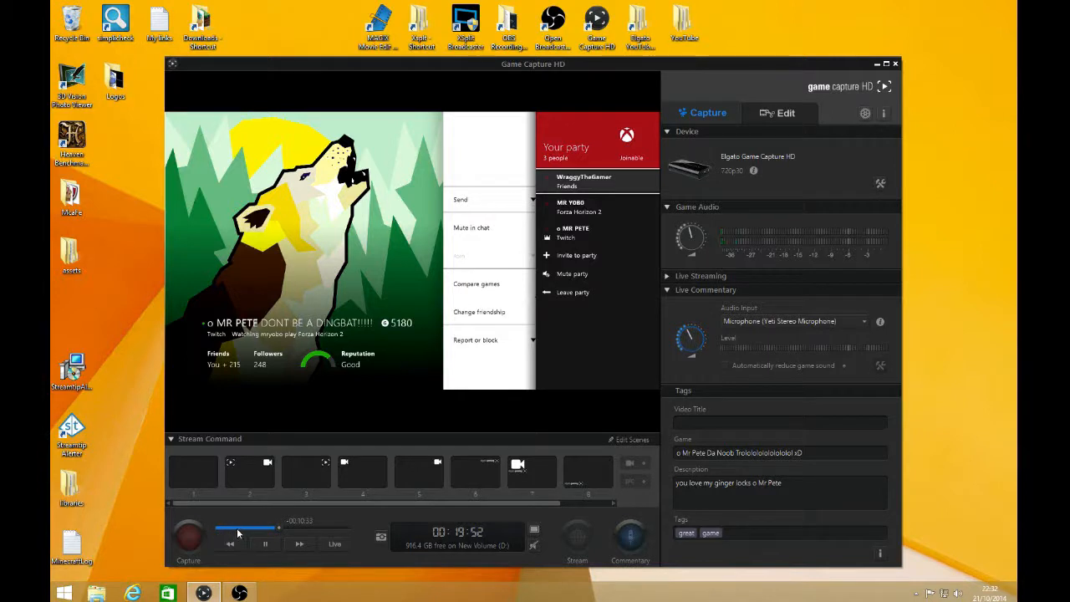
pyautogui.click(265, 542)
pyautogui.moveTo(277, 535); pyautogui.dragTo(352, 533)
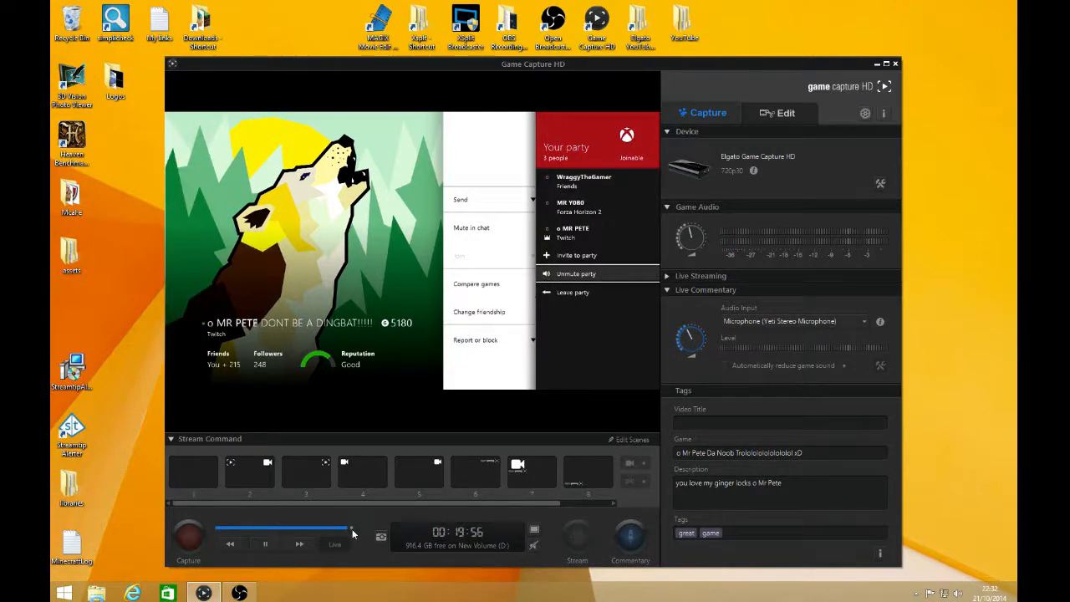
pyautogui.moveTo(352, 531)
pyautogui.mouseDown()
pyautogui.moveTo(286, 532)
pyautogui.moveTo(351, 532)
pyautogui.mouseUp()
pyautogui.click(336, 530)
pyautogui.moveTo(336, 531); pyautogui.dragTo(329, 531)
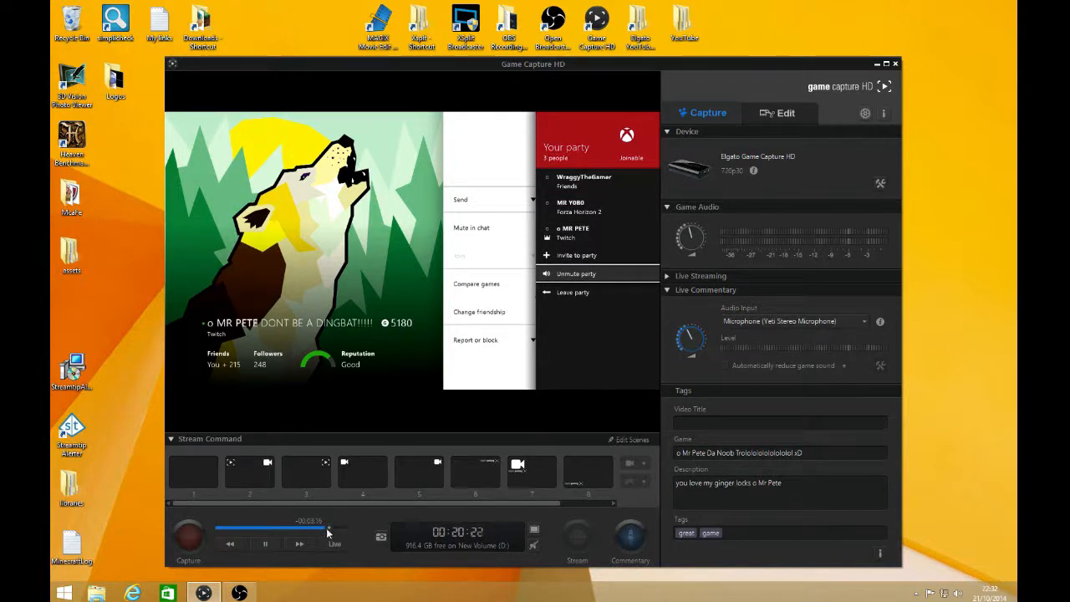
pyautogui.click(347, 530)
pyautogui.moveTo(360, 526); pyautogui.dragTo(362, 527)
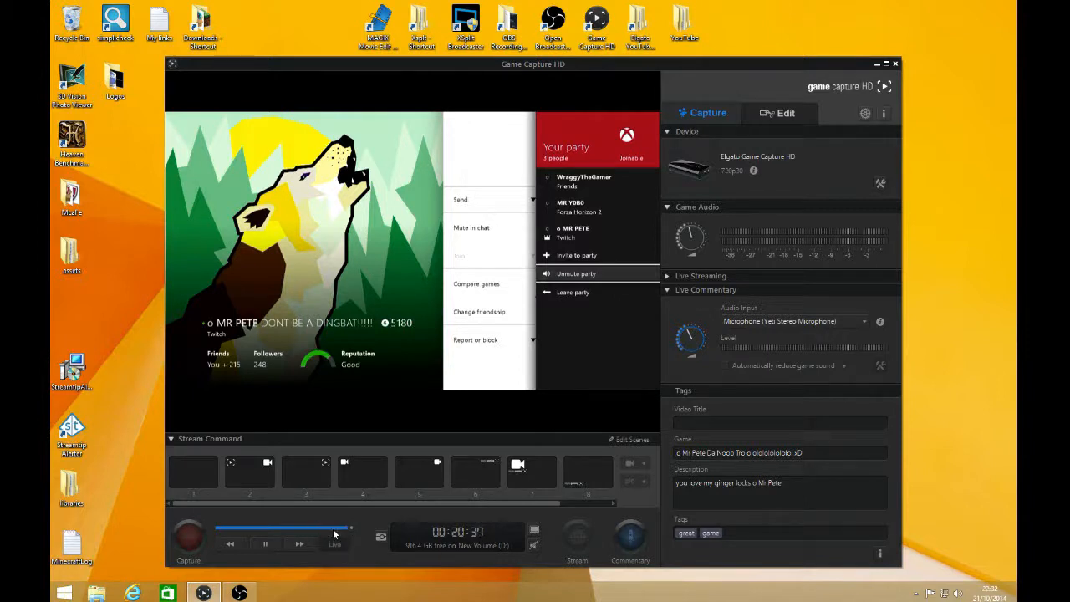
# - Take a screenshot of the game preview, view the saved image from the desktop, and close it
pyautogui.press('ctrl')
pyautogui.click(380, 539)
pyautogui.doubleClick(72, 322)
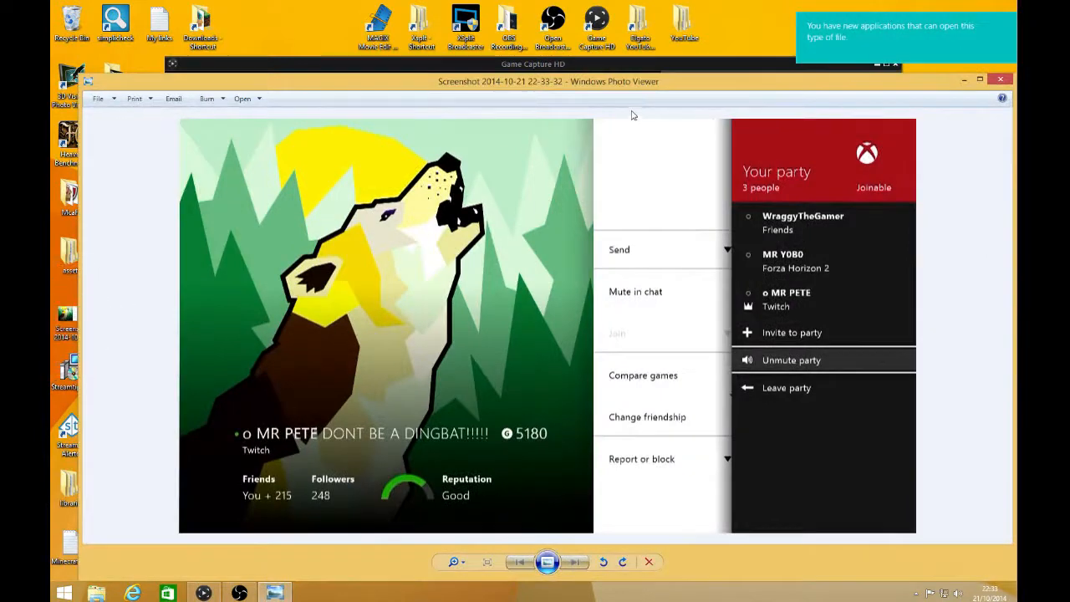
pyautogui.click(997, 82)
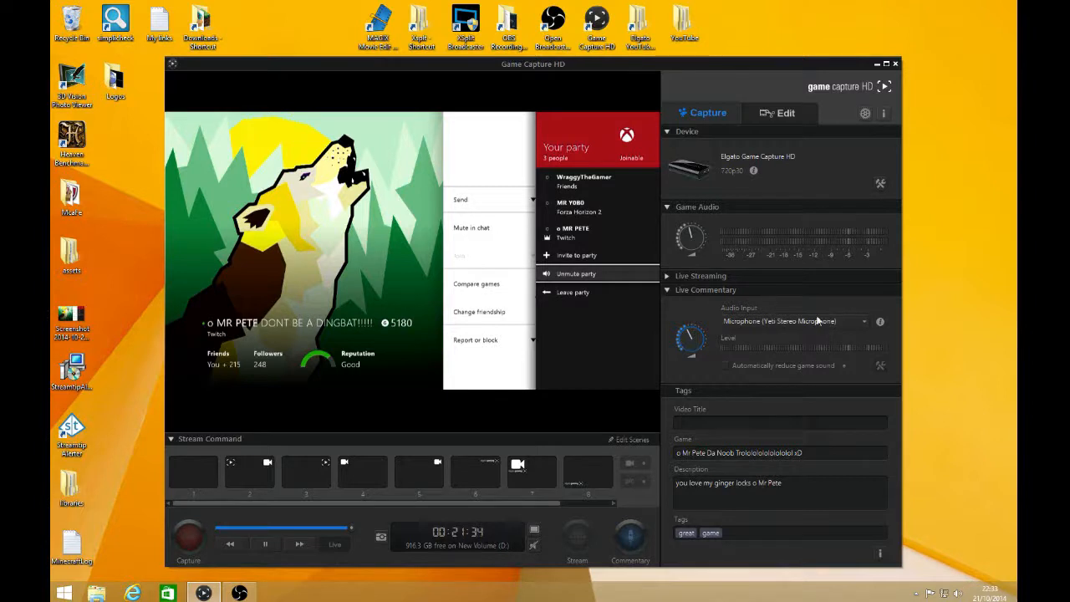
# - Test live commentary capture by switching it on and off
pyautogui.click(631, 536)
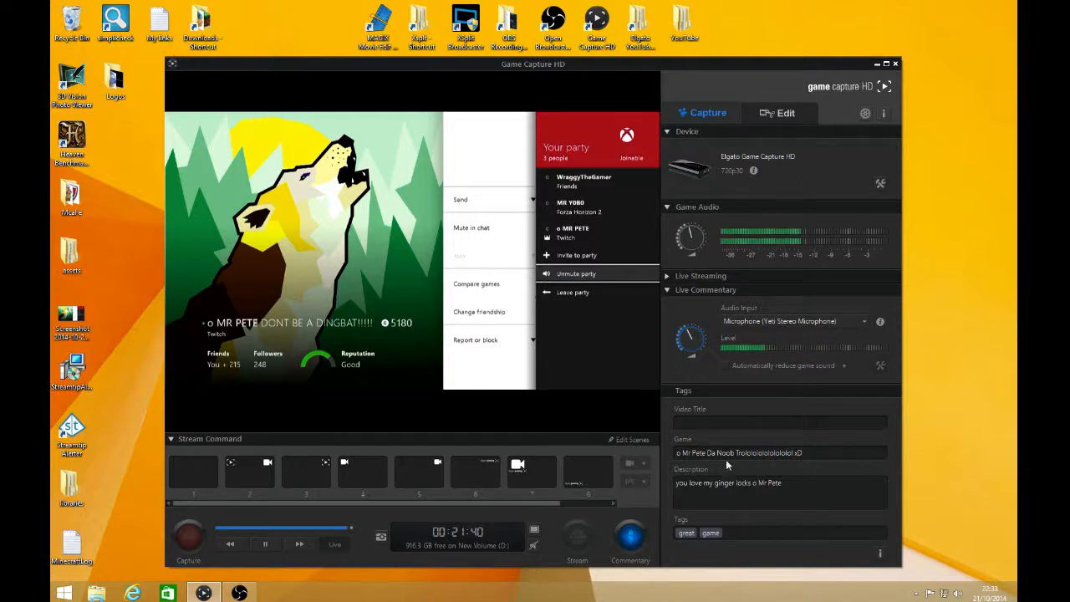
pyautogui.click(629, 537)
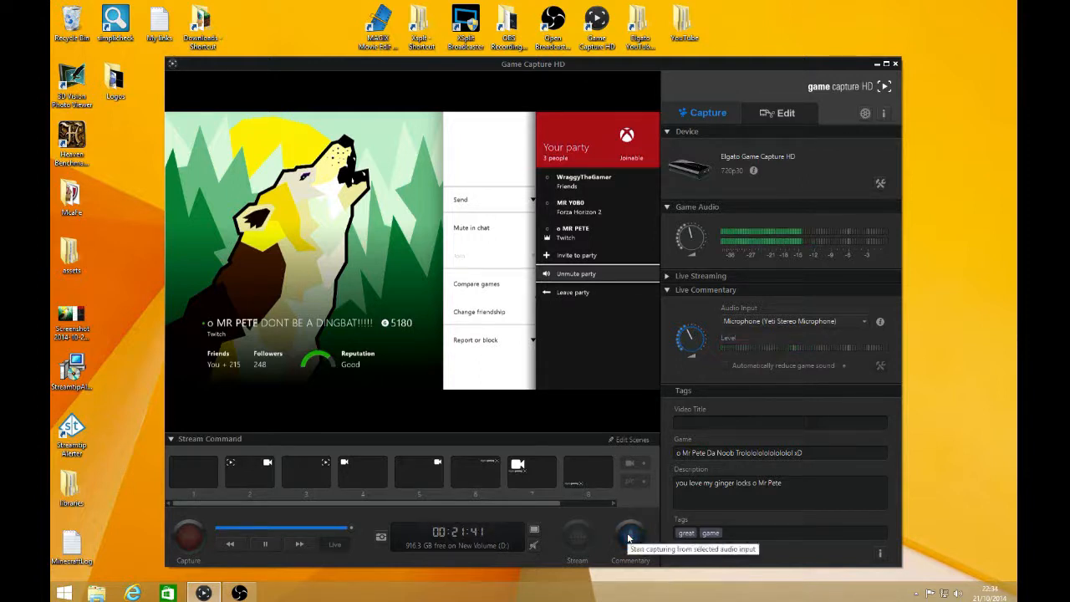
pyautogui.click(629, 537)
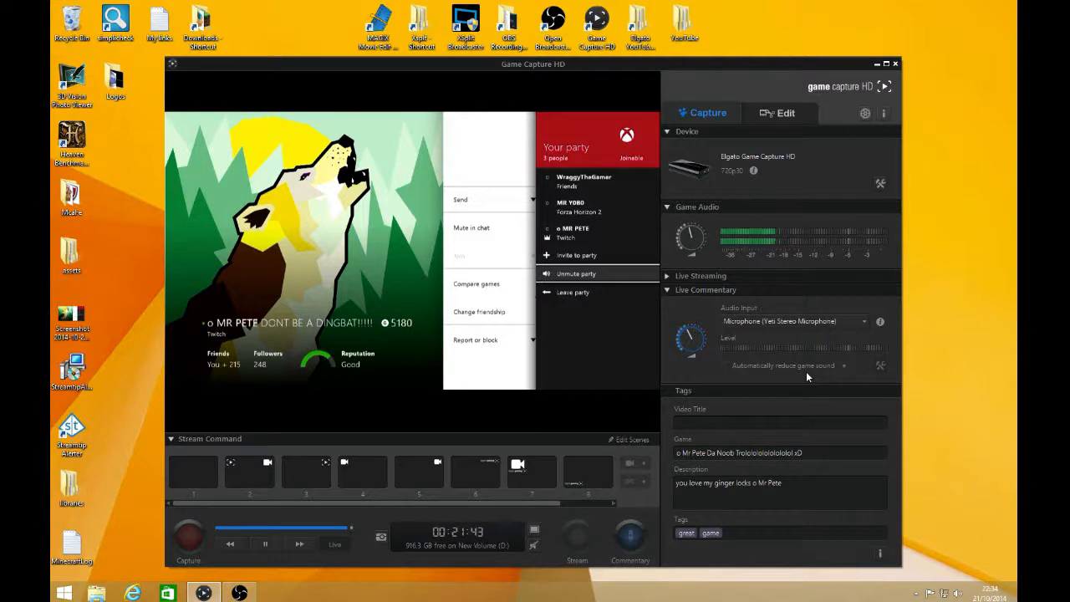
# - Expand the live streaming settings to examine the account and status message options, and collapse them
pyautogui.click(669, 278)
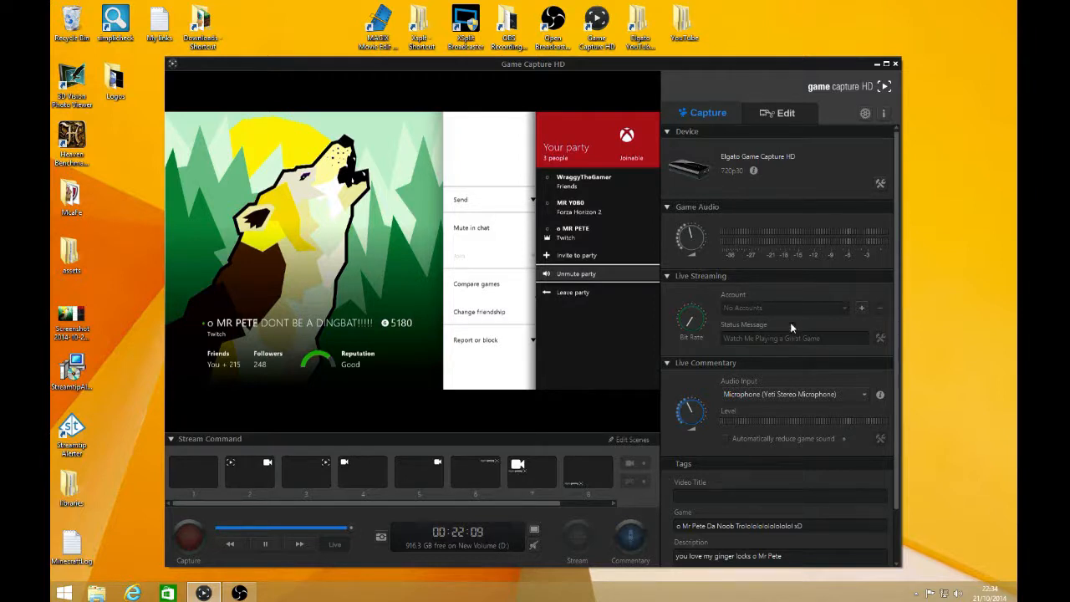
pyautogui.click(734, 339)
pyautogui.click(670, 278)
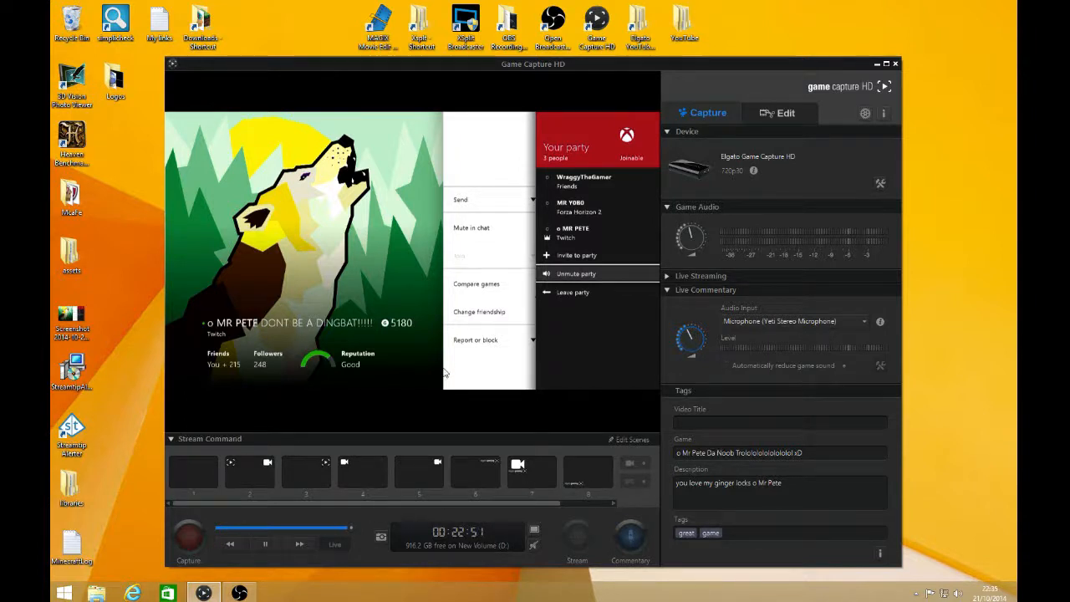
# - Look over the recorded video library and sharing options in the editing view, and return to the capture view
pyautogui.click(780, 114)
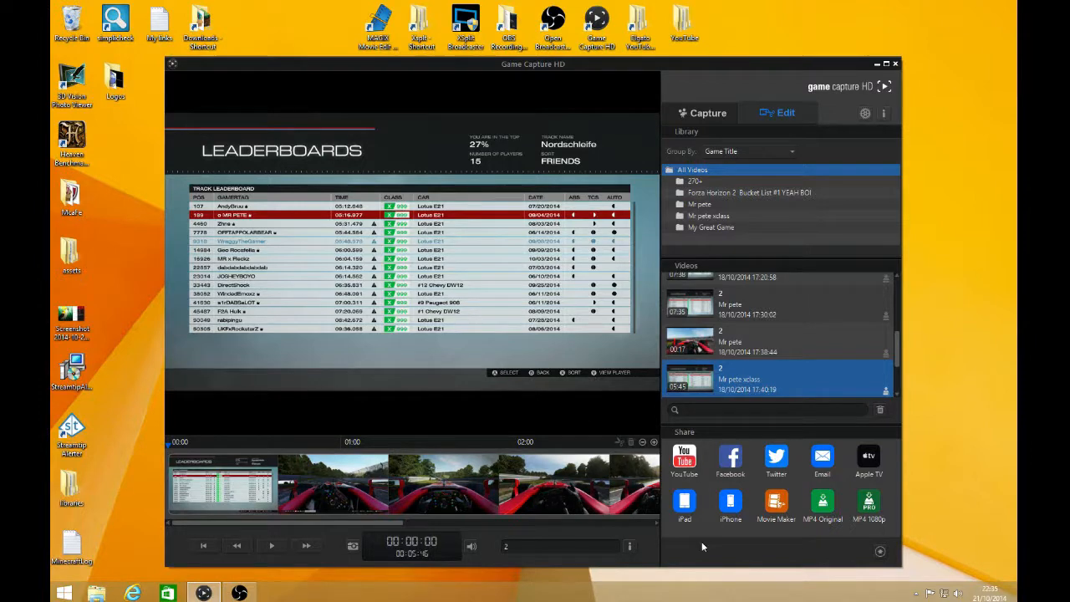
pyautogui.click(694, 113)
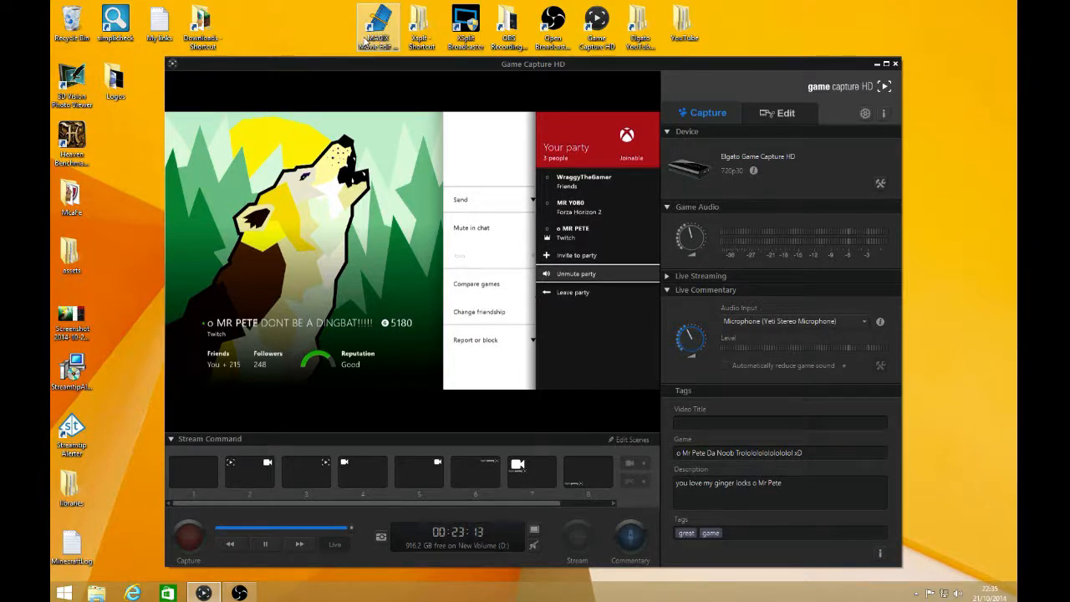
pyautogui.click(779, 113)
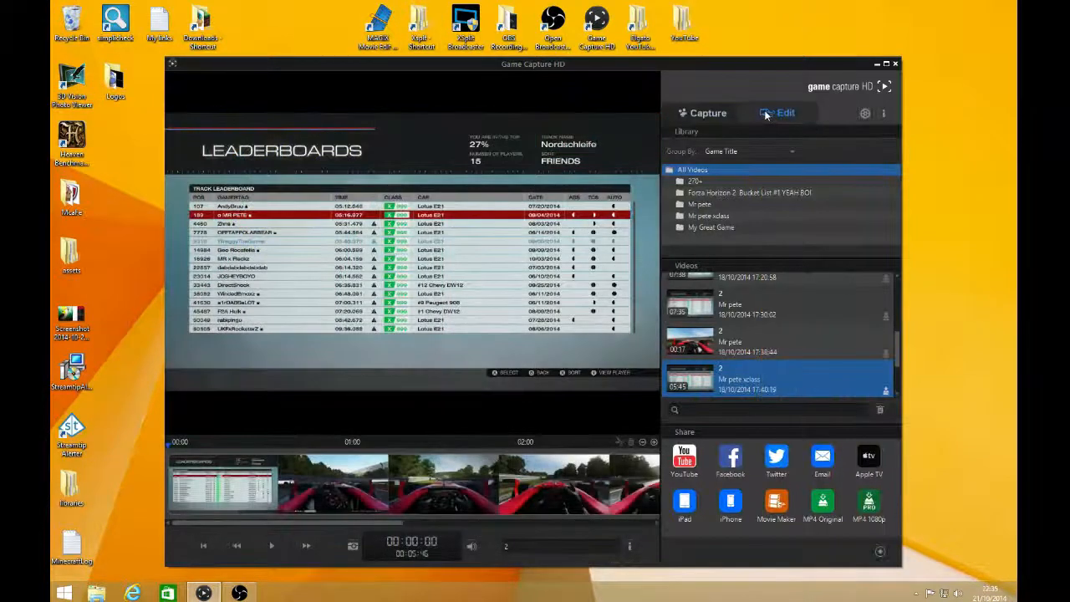
pyautogui.click(713, 112)
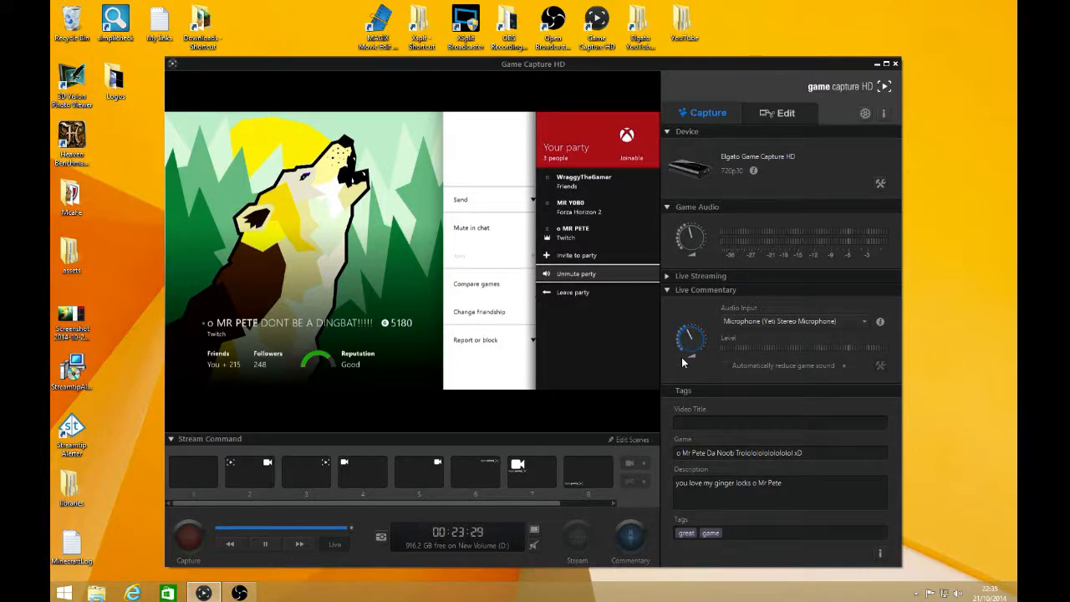
# - Examine New Volume (D:) as a location for the capture library, and cancel the folder selection and preferences
pyautogui.click(864, 114)
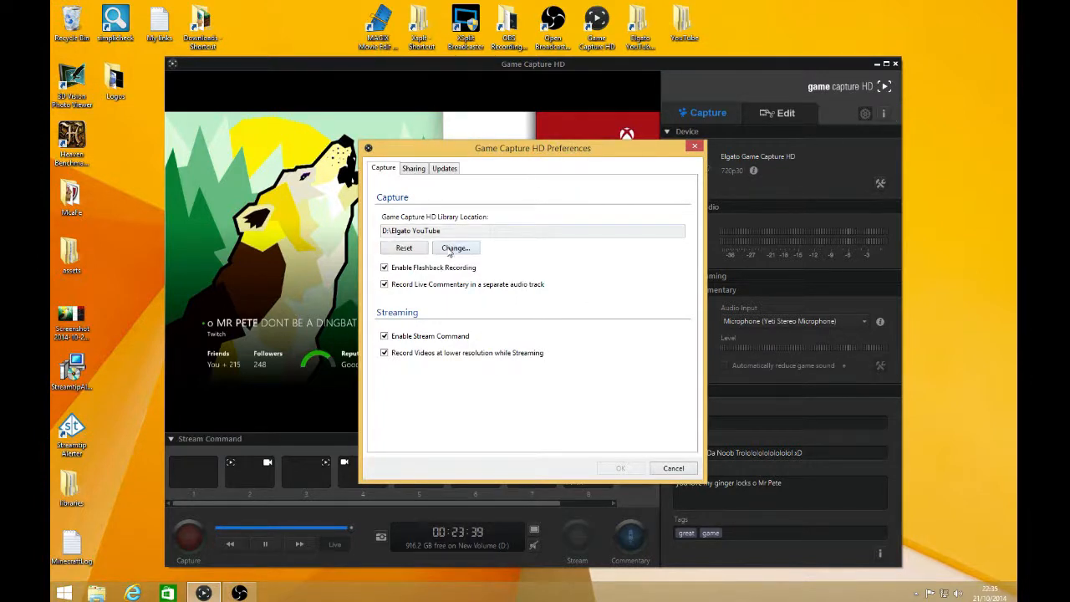
pyautogui.click(454, 248)
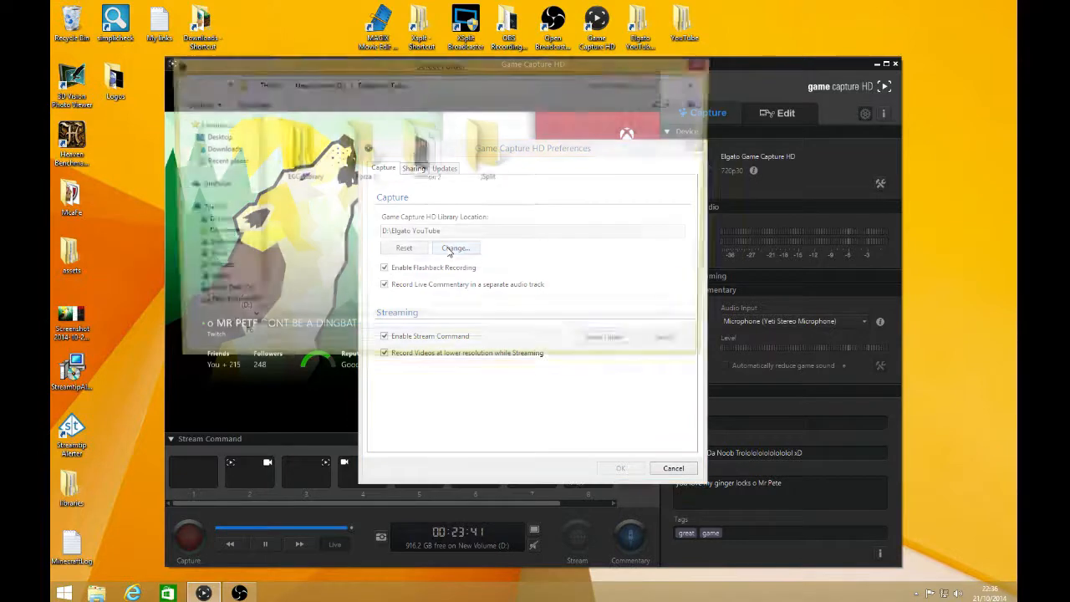
pyautogui.click(204, 209)
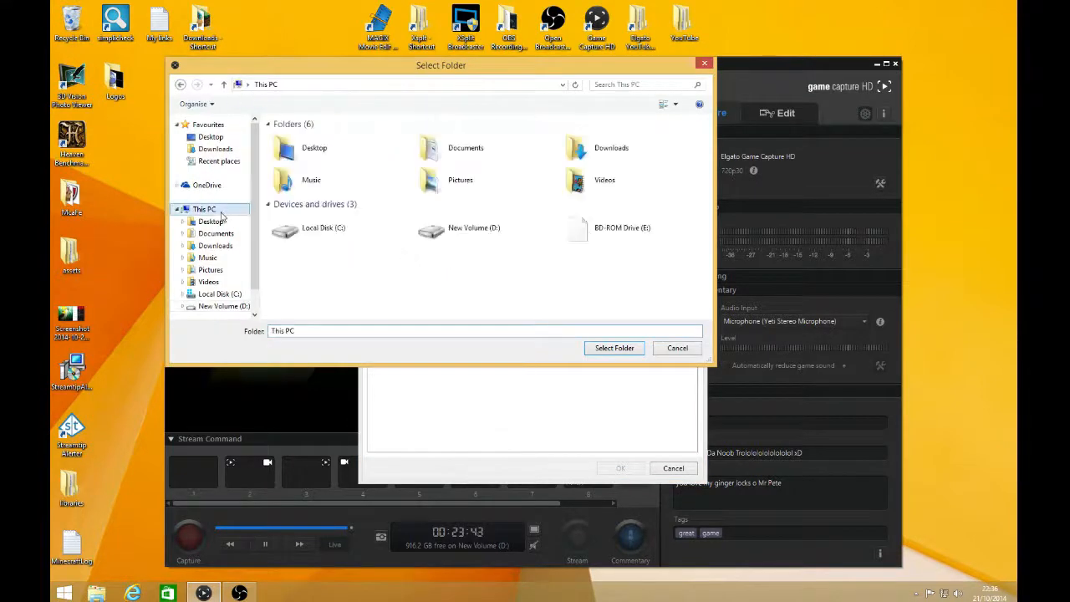
pyautogui.doubleClick(472, 241)
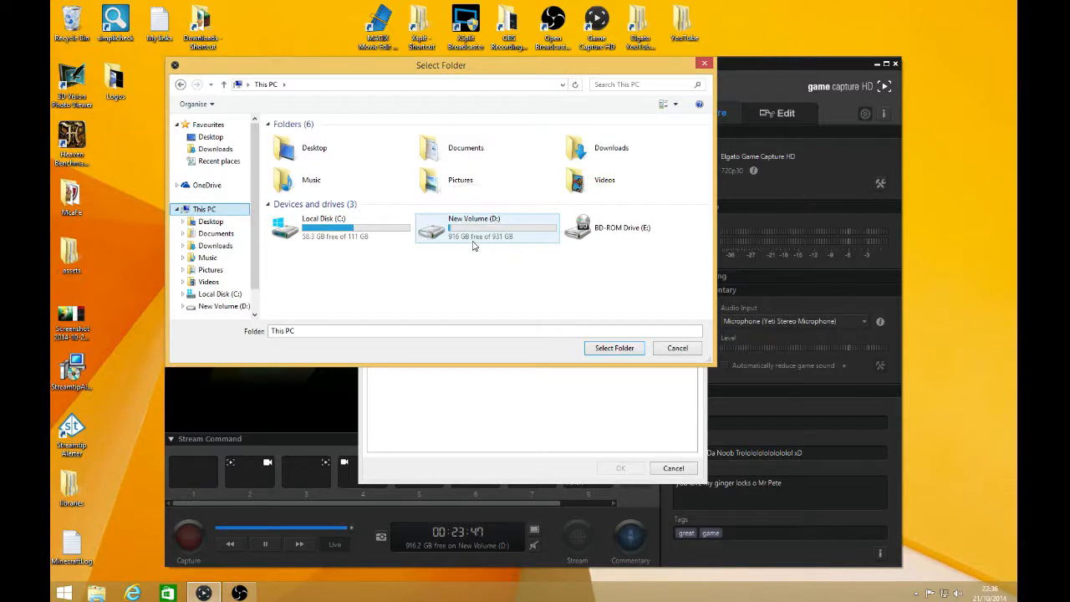
pyautogui.click(678, 349)
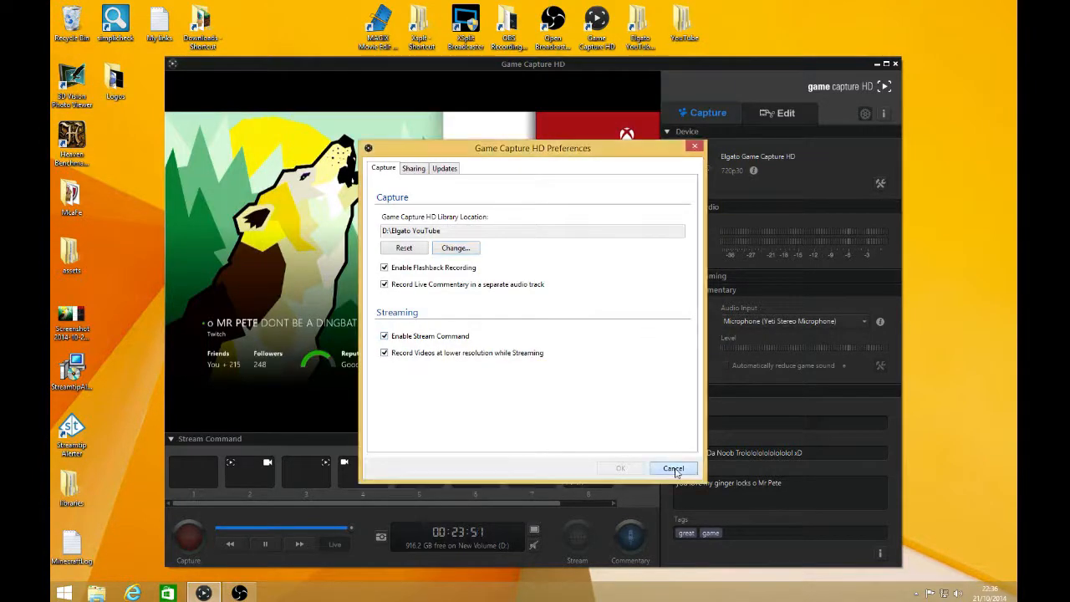
pyautogui.click(673, 469)
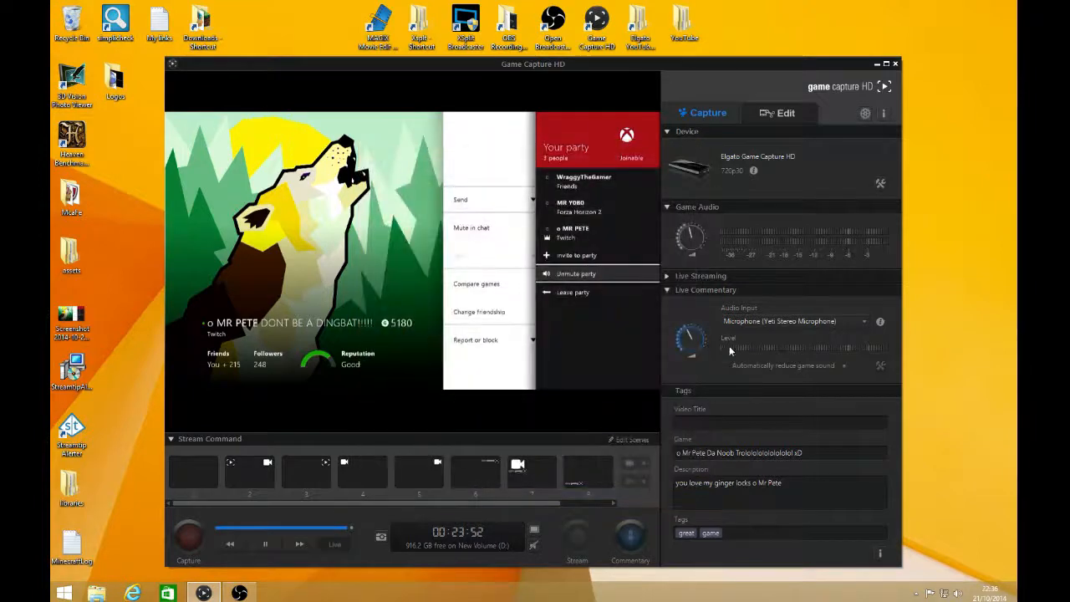
# - Review the list of supported input devices in the device settings and cancel the dialog
pyautogui.click(879, 184)
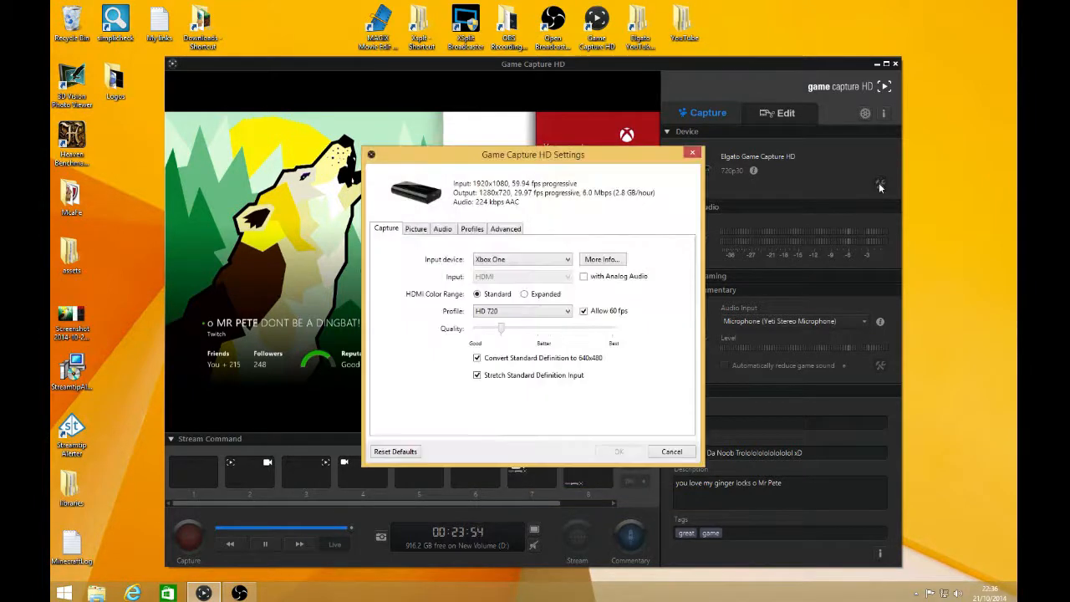
pyautogui.click(520, 262)
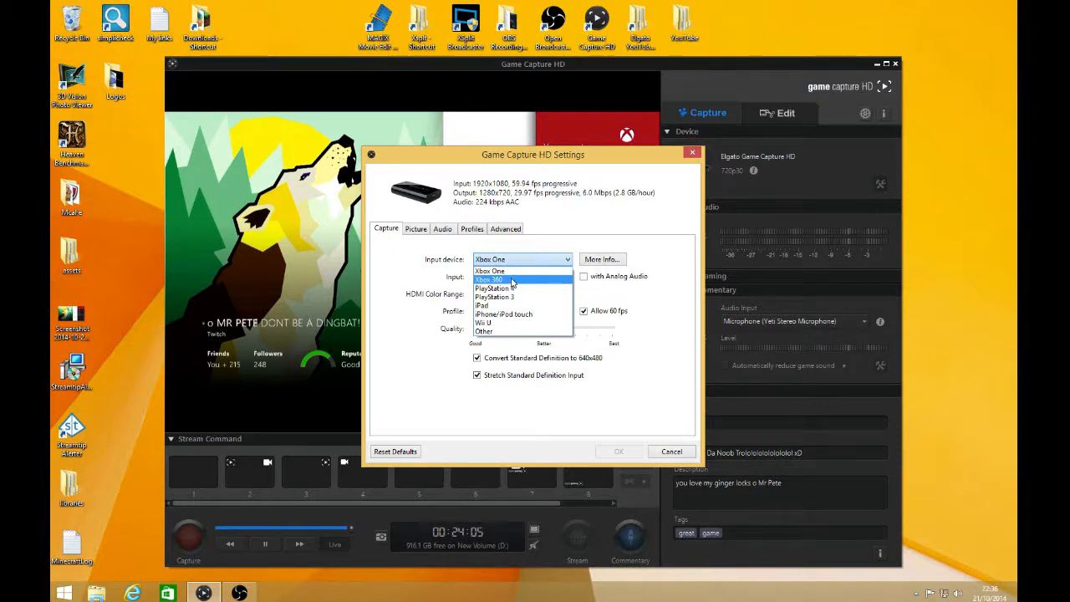
pyautogui.press('Escape')
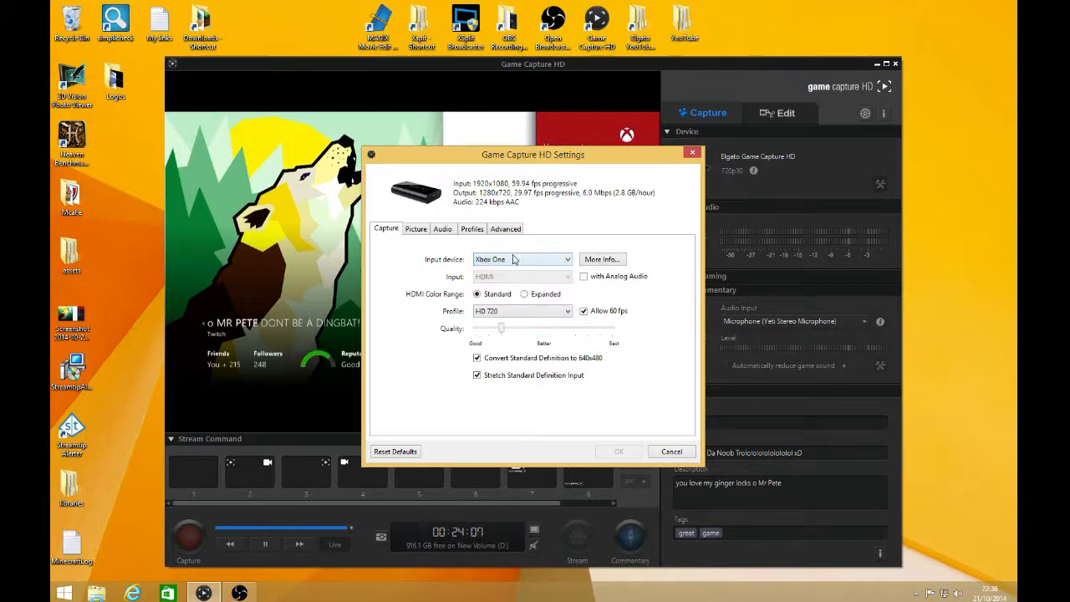
pyautogui.press('ctrl')
pyautogui.click(672, 453)
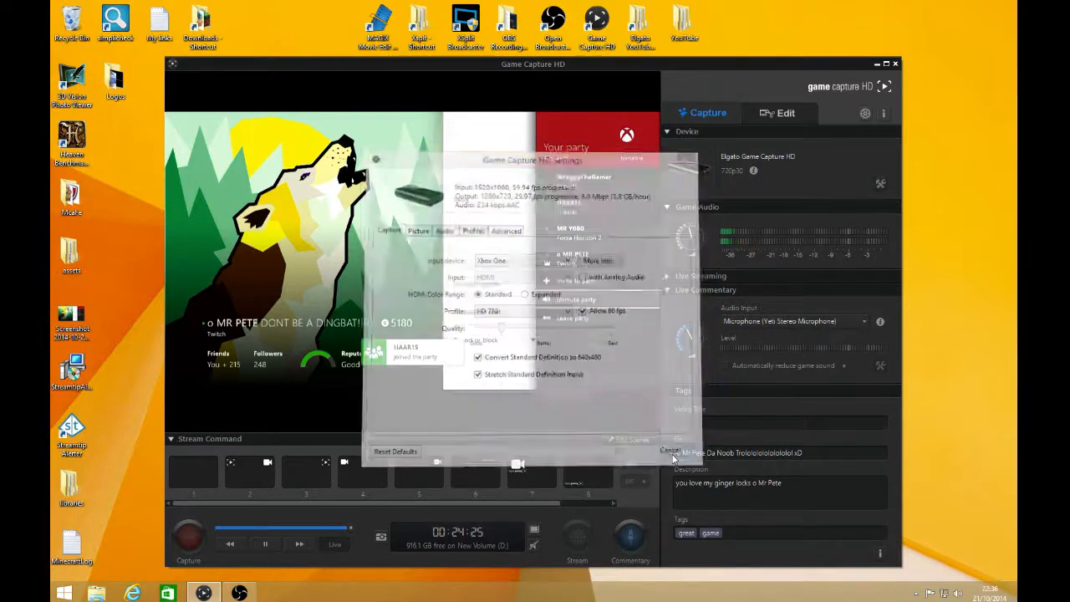